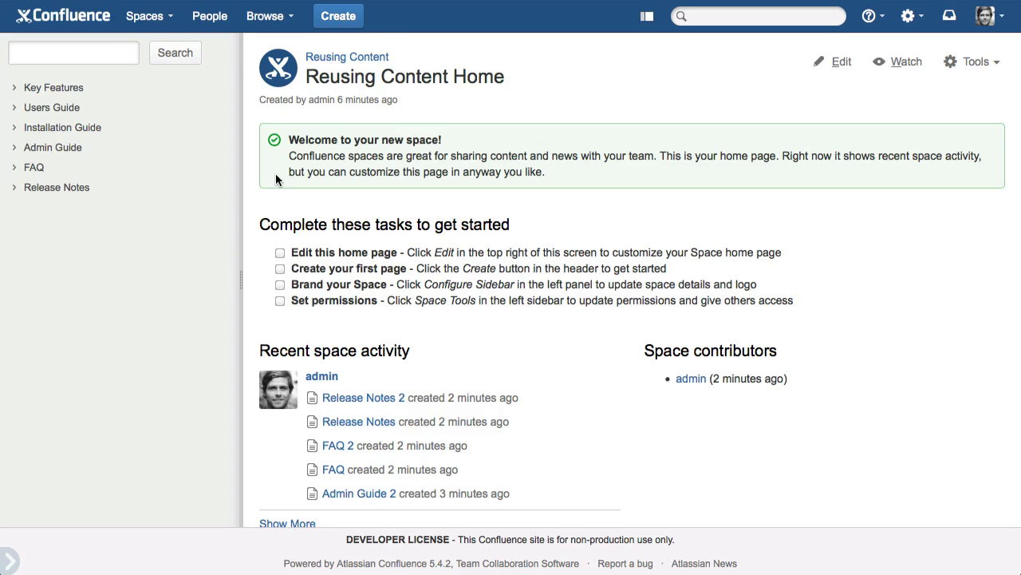
Step: Create a blank page titled _InclusionsLibrary under Reusing Content Home and save it
click(339, 16)
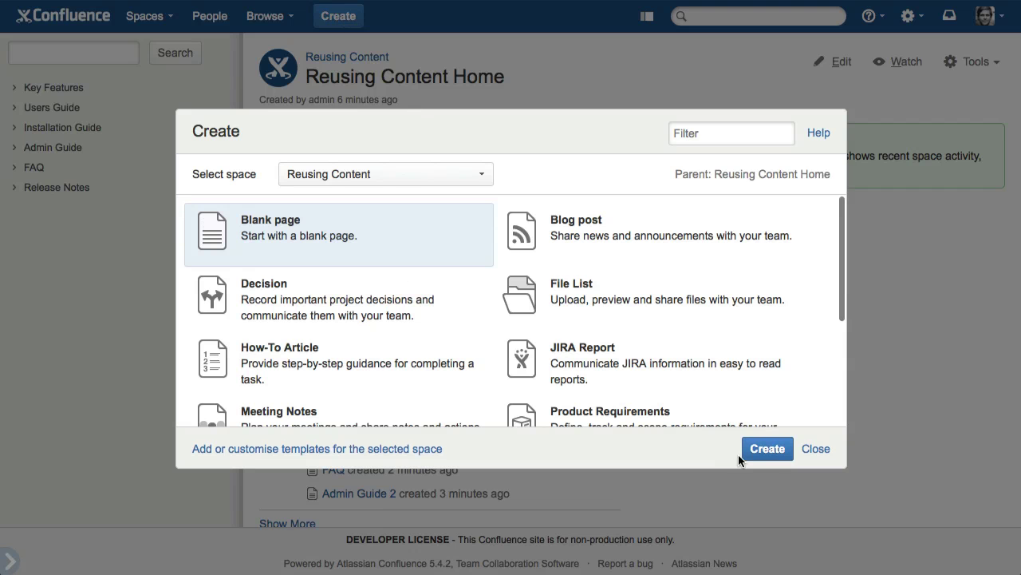
click(771, 449)
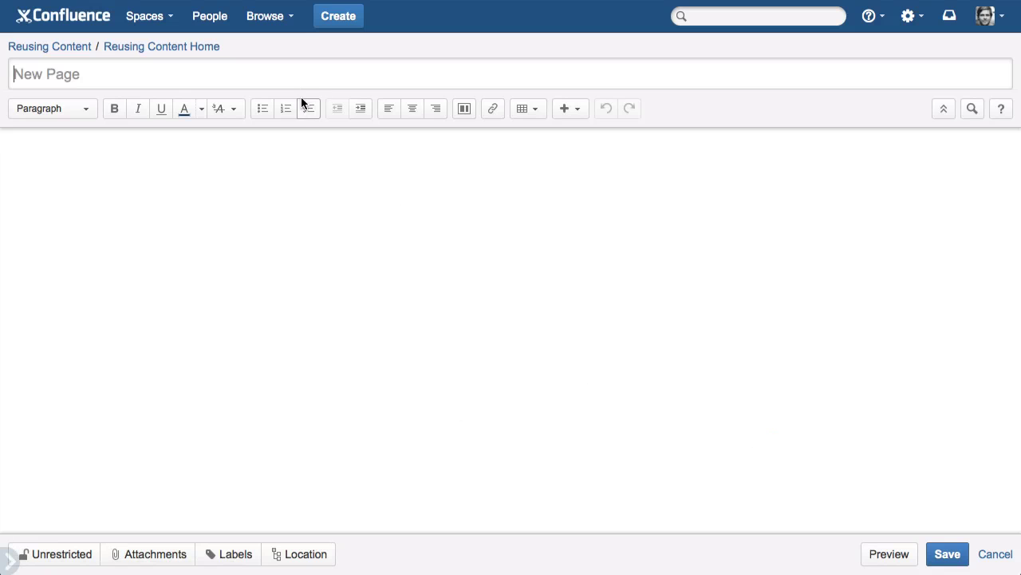
text(_Incl)
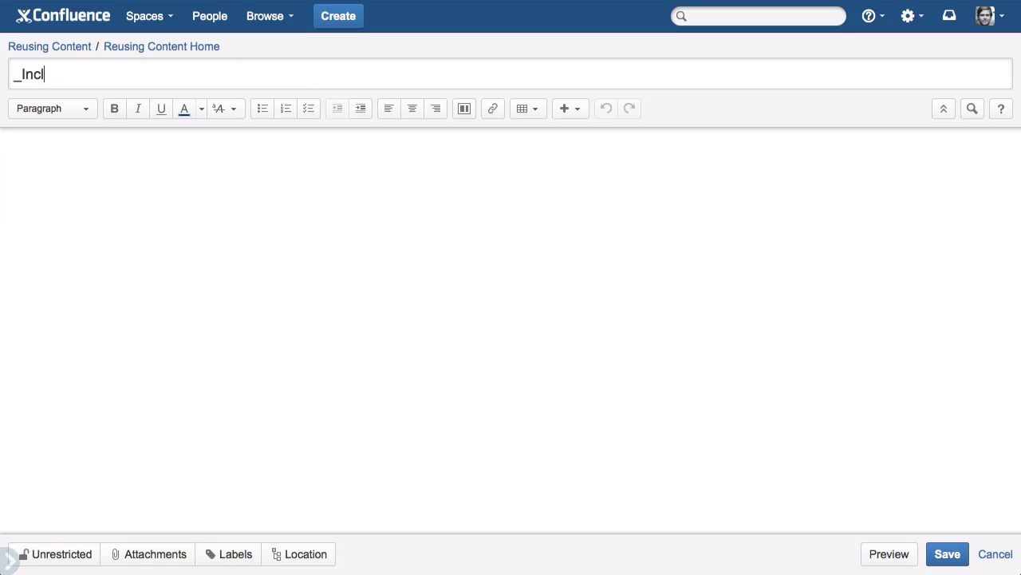
text(usionsLibrary)
click(940, 552)
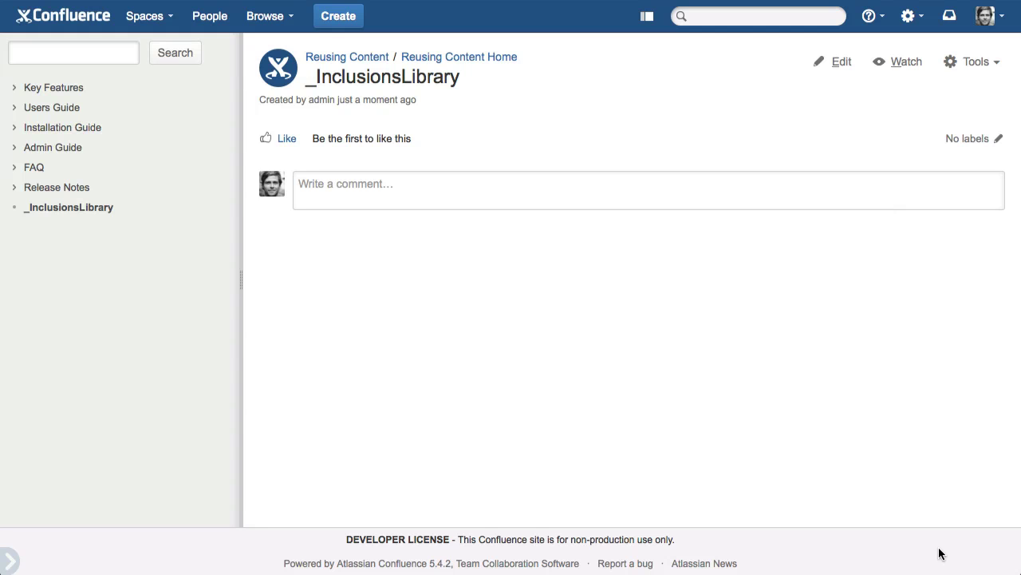
Step: Create and save a blank child page _Roles under _InclusionsLibrary, with a bulleted list defining six roles from Wiki-User to Confluence-Admin
key(c)
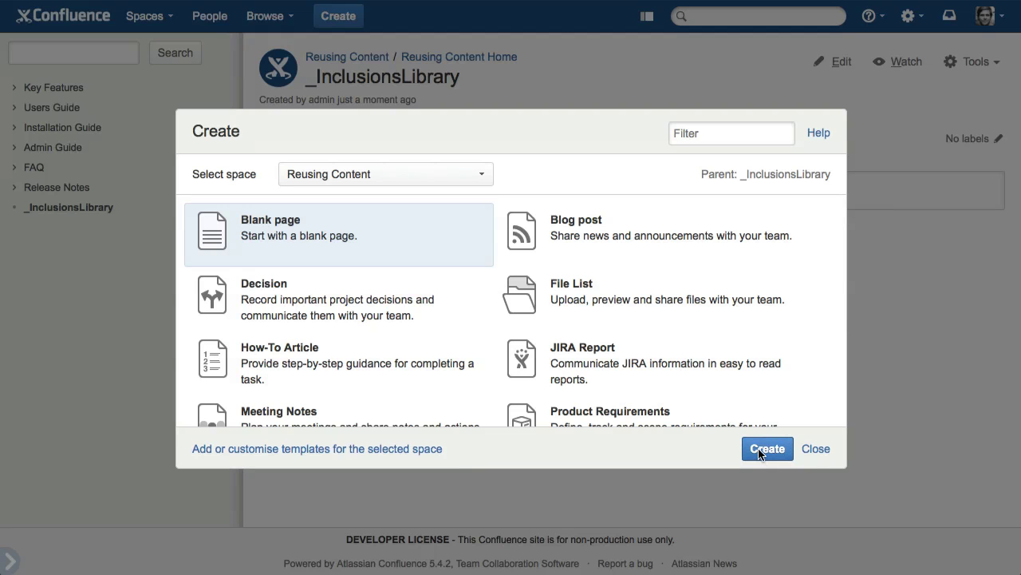
click(758, 447)
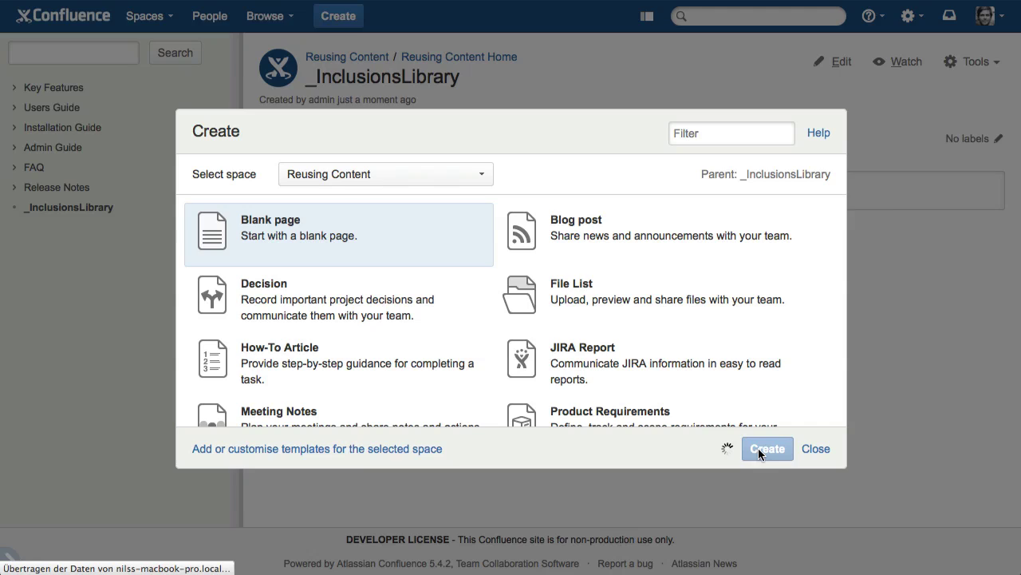
text(_Roles)
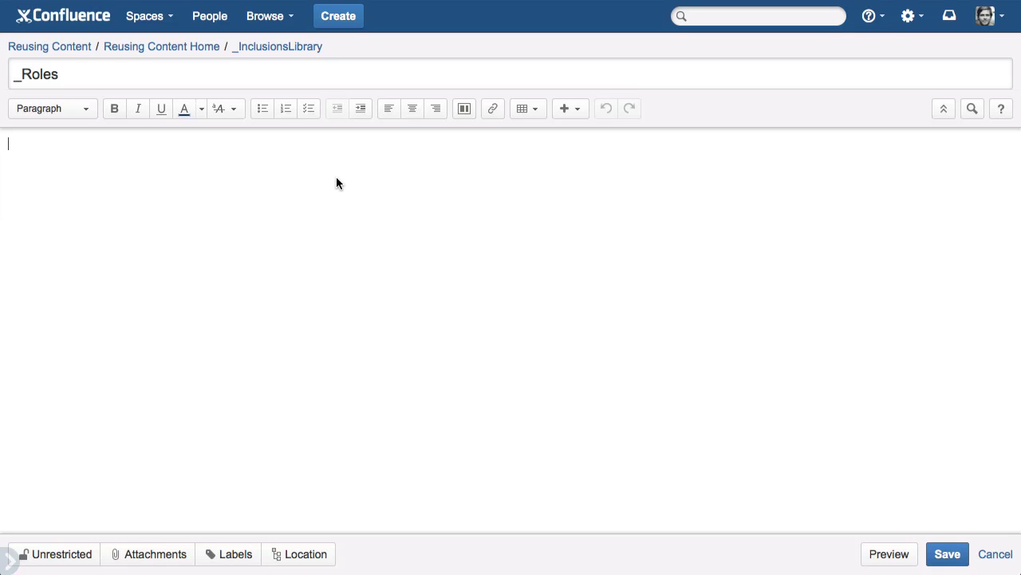
text(Wiki-User – A user who can browse the published version of the documentation. Reviewer – A user who can see all existing versions of the documentation. Author – A user who contributes content for future releases. Doc-Admin – A user who manages the documentation for the space. Space-Admin – A user who is authorized to perform space administrator functions. Confluence-Admin – A user who is authorized to perform Confluence administrator functions.)
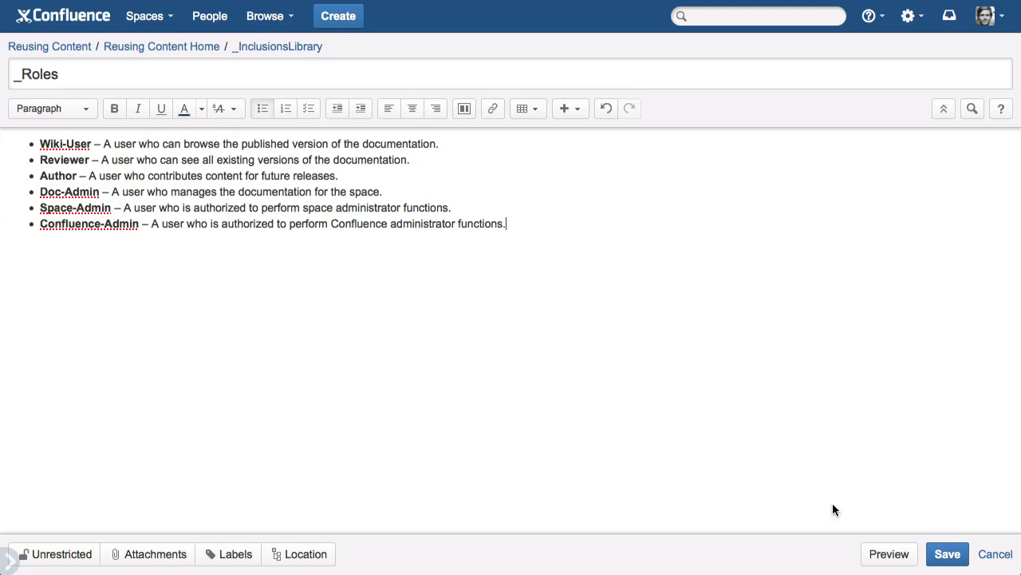
click(947, 553)
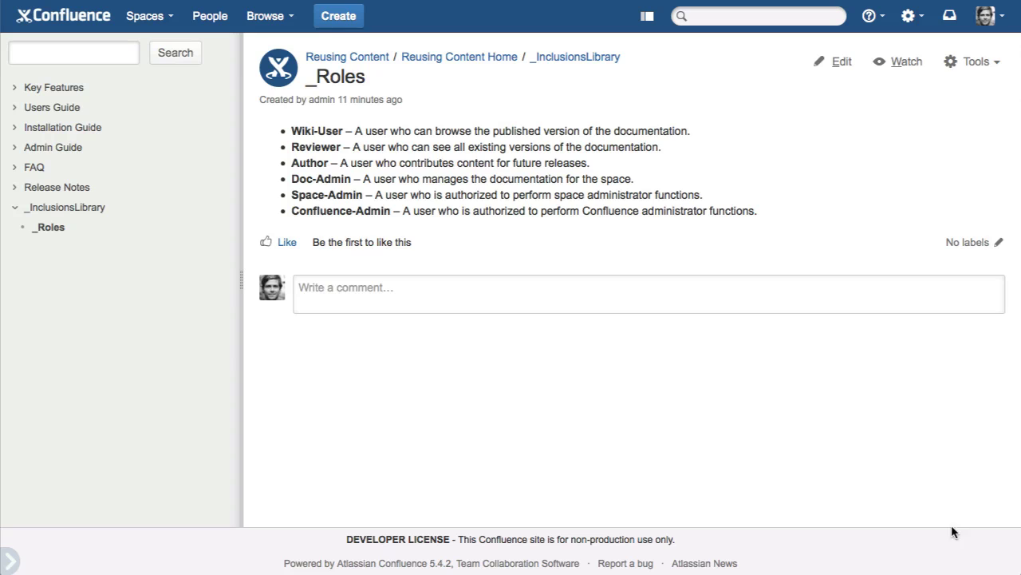
Step: In the space's page hierarchy, move _InclusionsLibrary with its child page out of Reusing Content Home to the top level above it
click(992, 69)
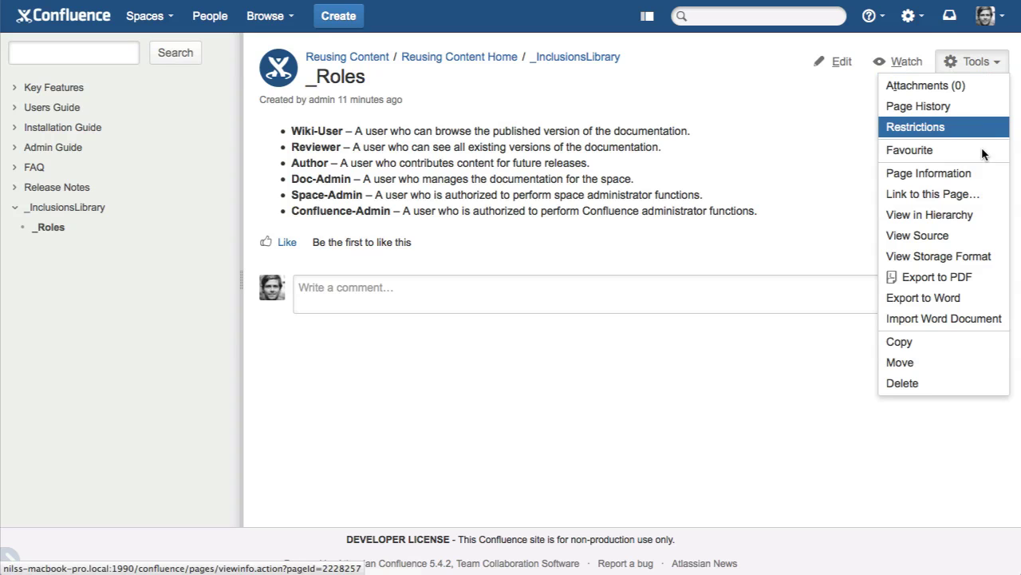
click(992, 217)
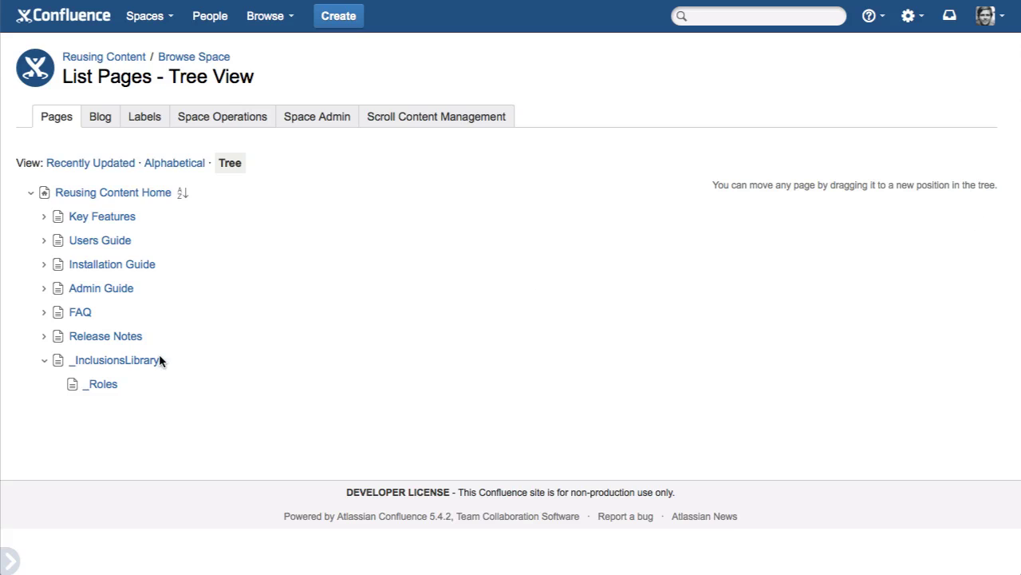
drag(127, 362, 108, 192)
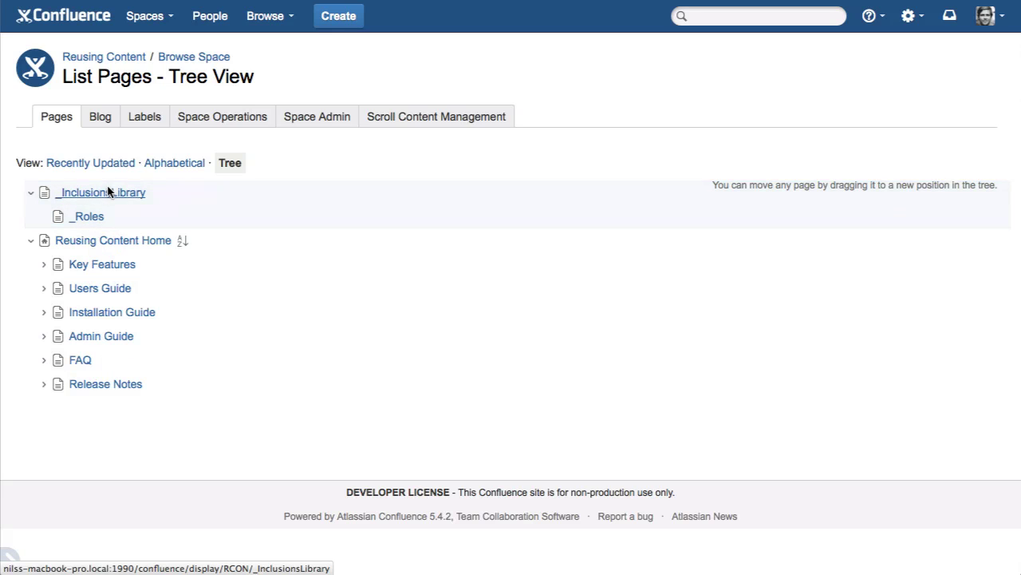
Step: Open the Roles and Permissions page under Users Guide for editing, starting from Reusing Content Home
click(110, 240)
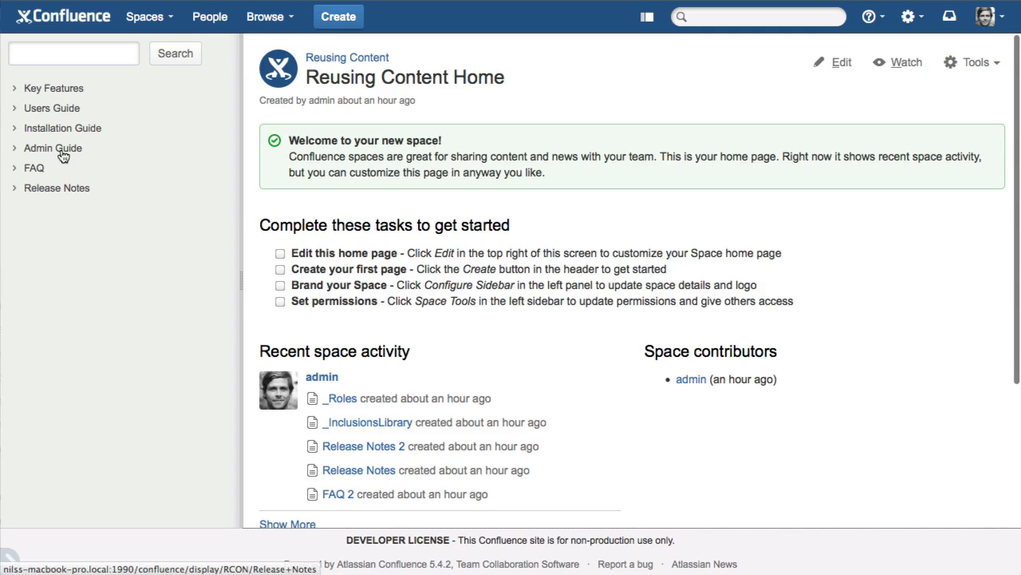
click(14, 108)
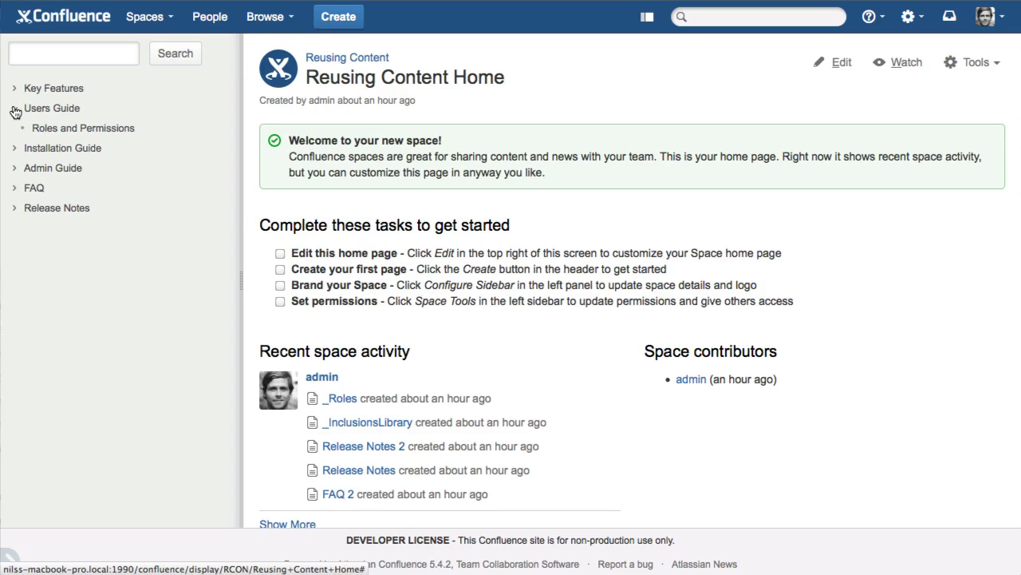
click(50, 131)
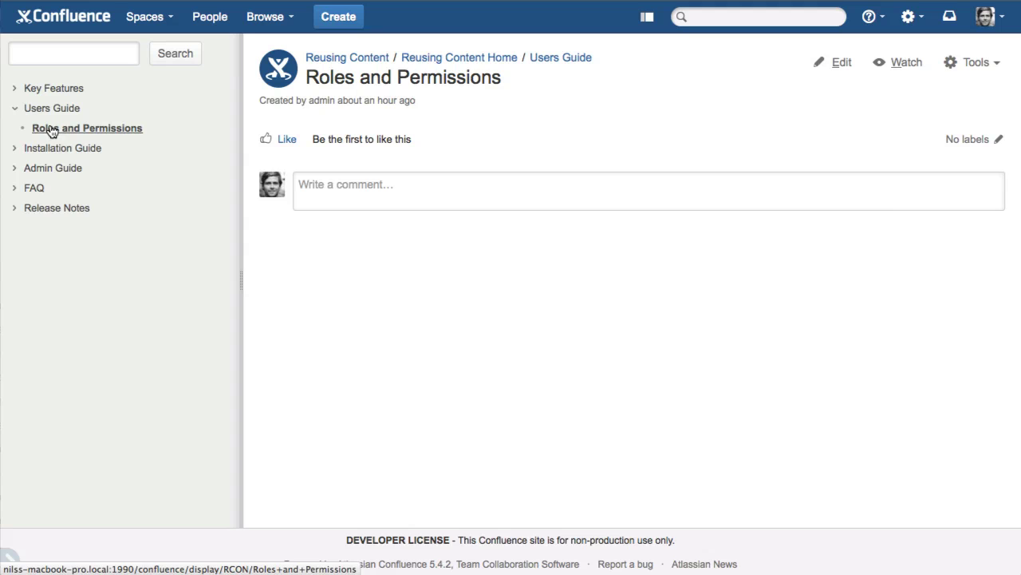
click(828, 72)
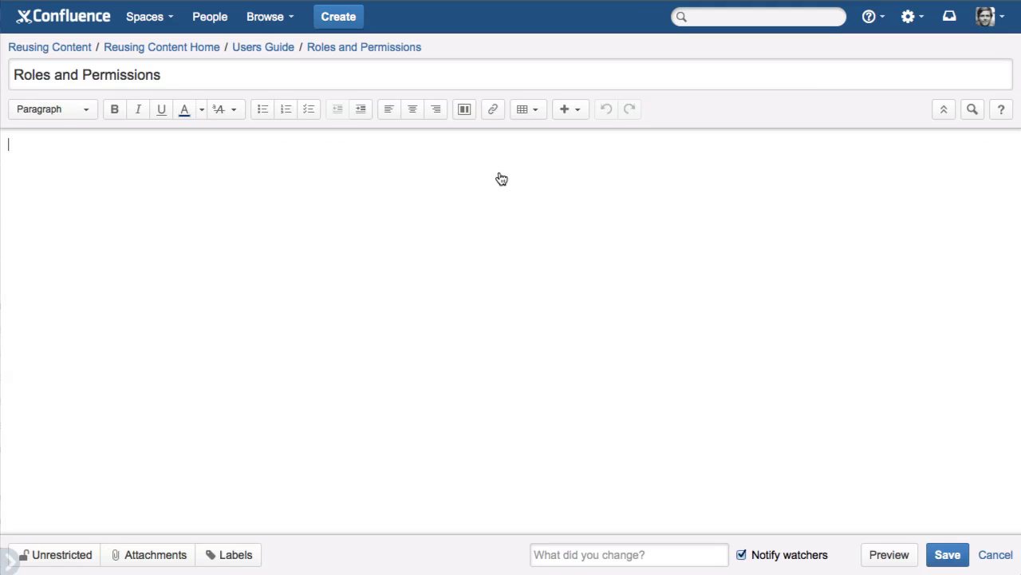
Step: Insert an Include Page macro that includes the _Roles page into Roles and Permissions, and save the page
text({include page)
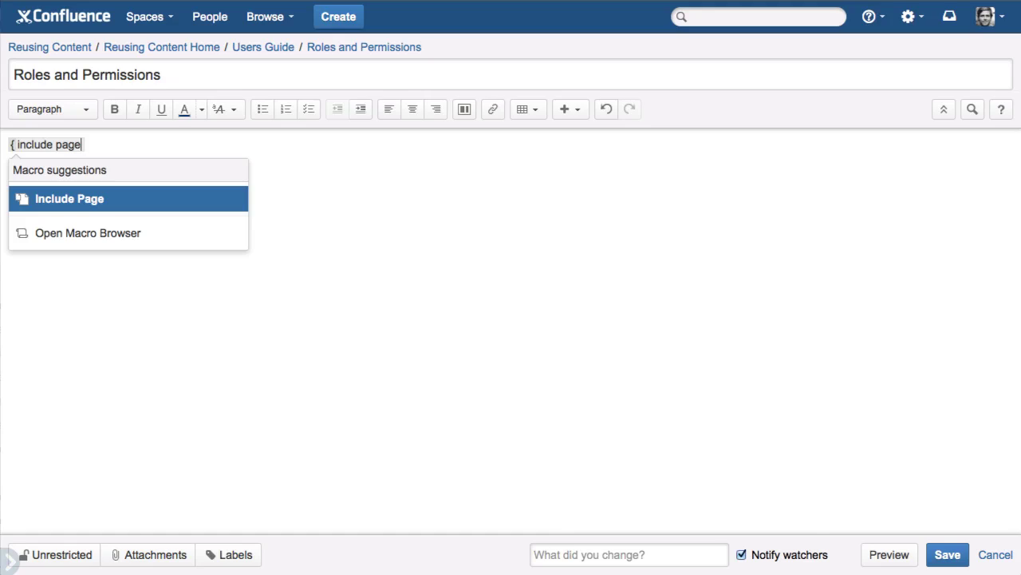
key(Return)
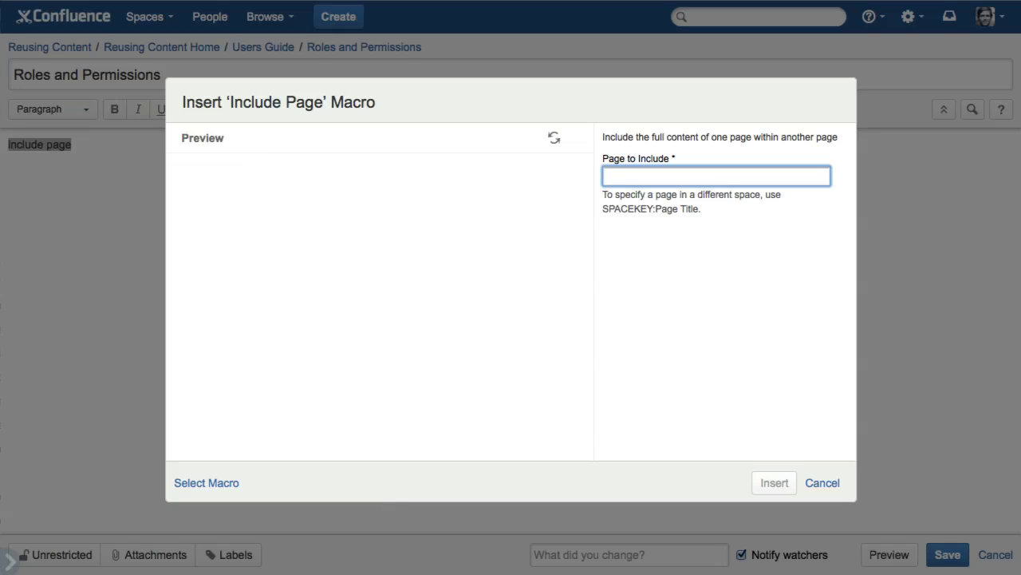
text(_roles)
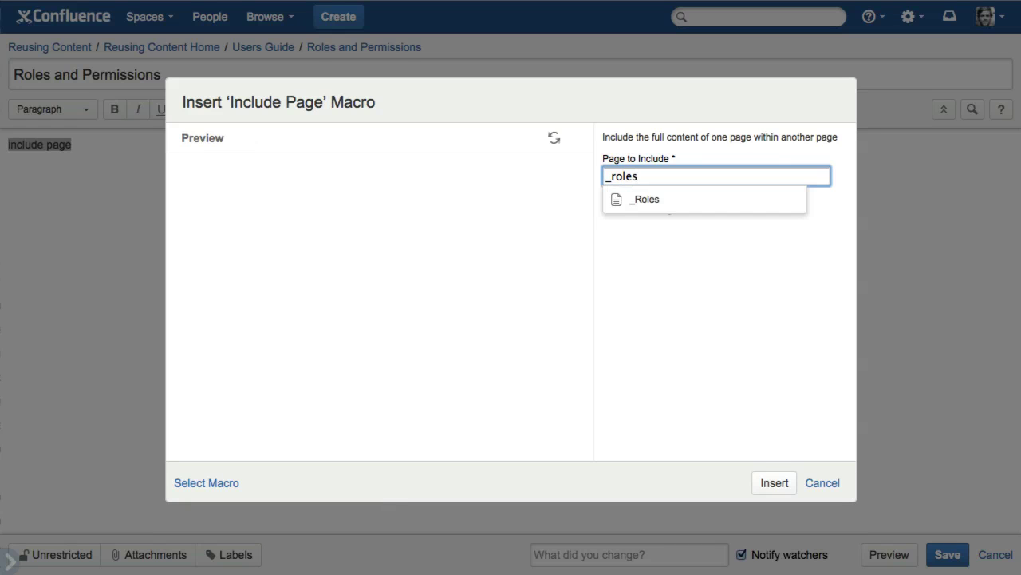
click(678, 207)
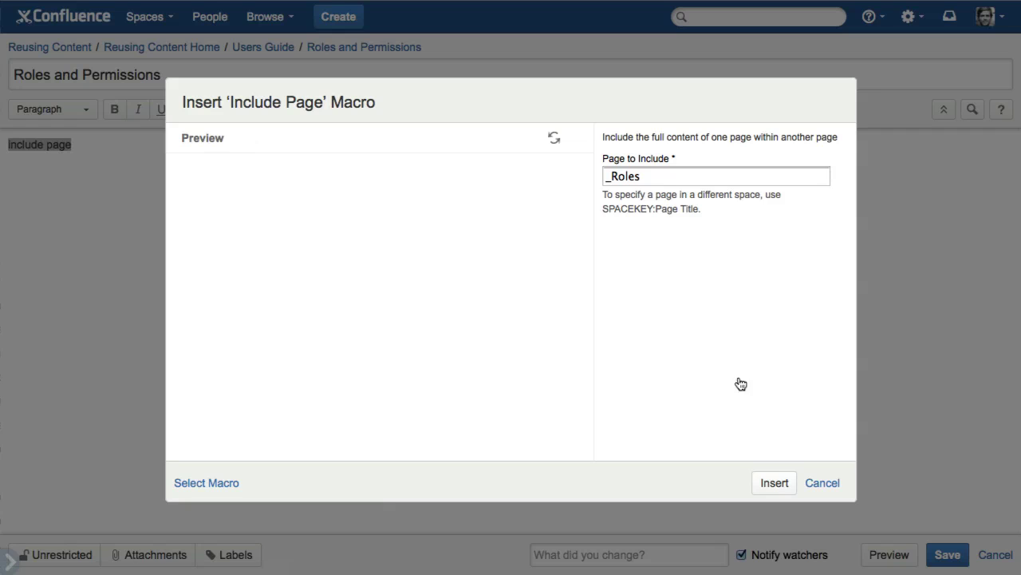
click(774, 482)
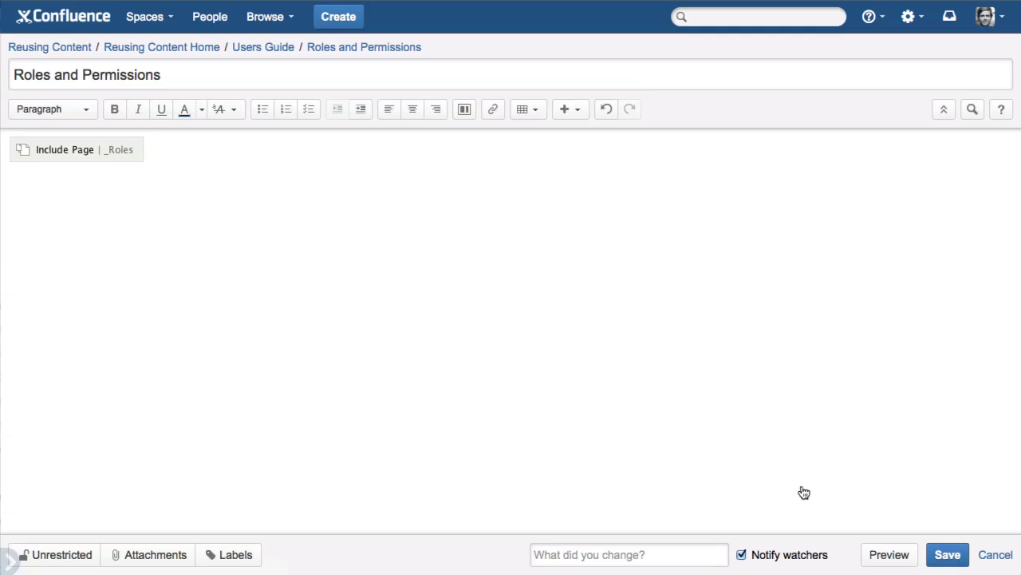
click(943, 557)
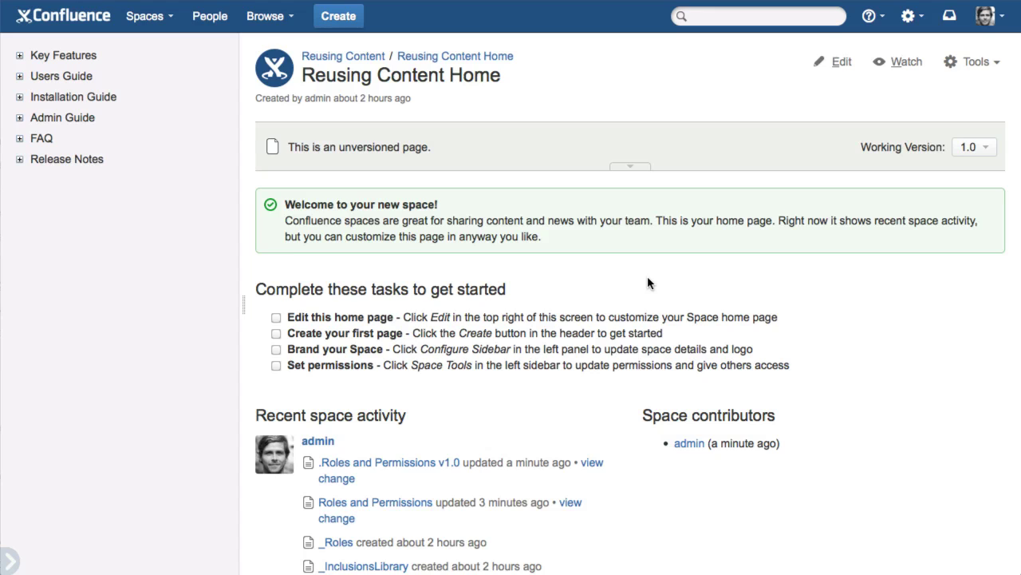
Step: Enable Show Top-level Pages and Highlight Includes in the Scroll Versions global settings and save them
click(986, 16)
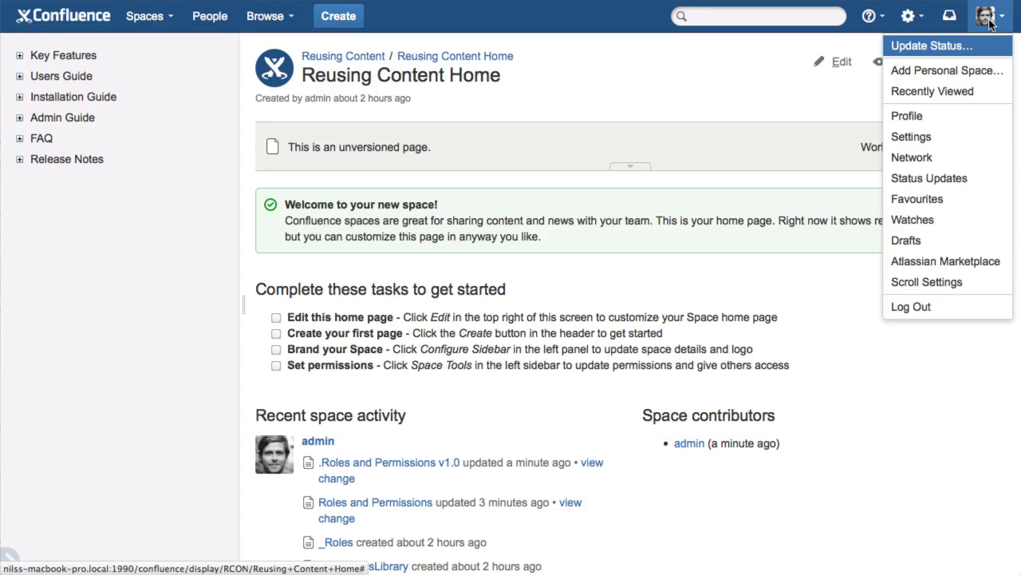
click(988, 286)
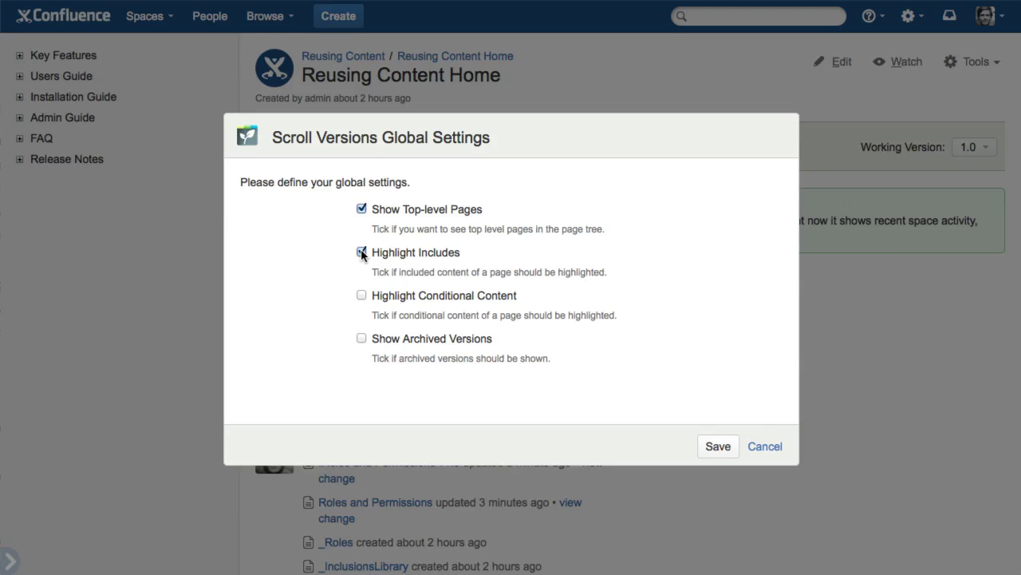
click(716, 447)
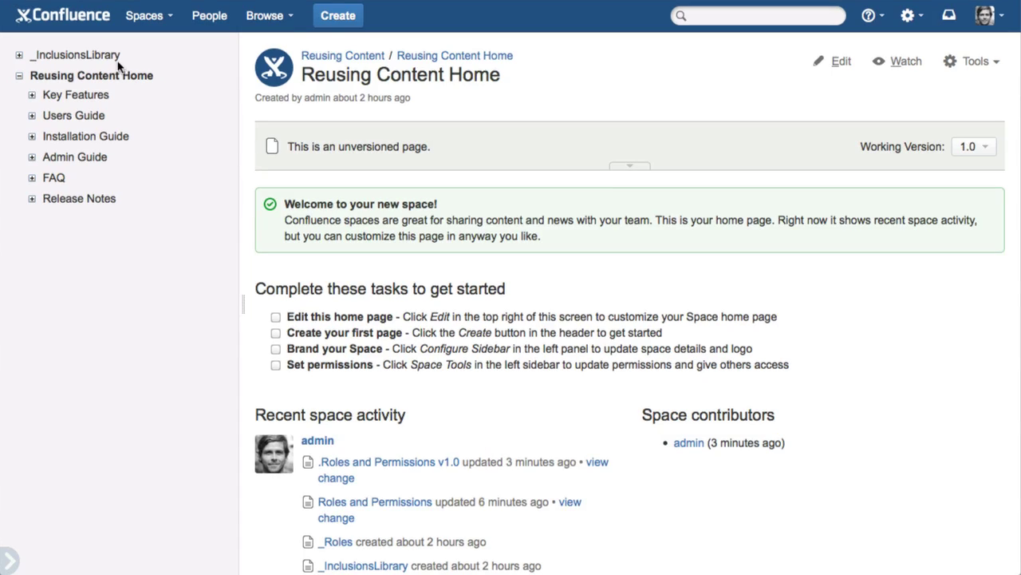
Step: Open version 1.0 of the Roles and Permissions page under Users Guide for editing
click(32, 115)
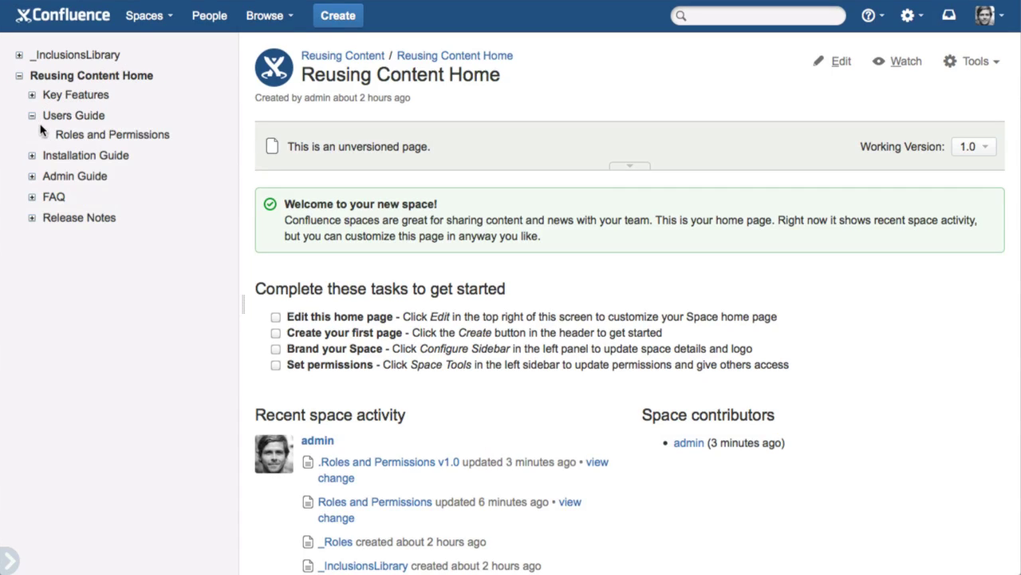
click(72, 135)
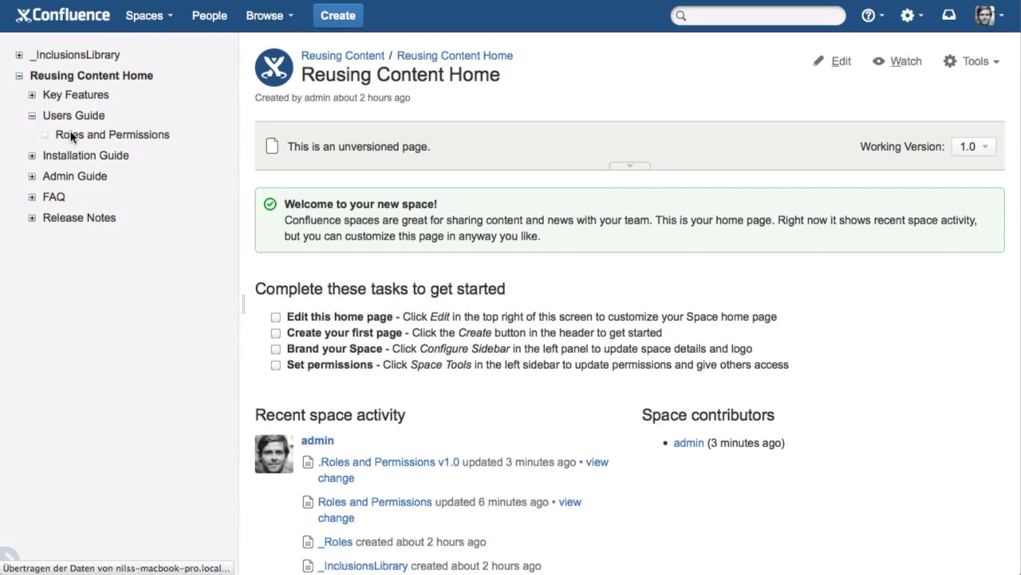
click(840, 63)
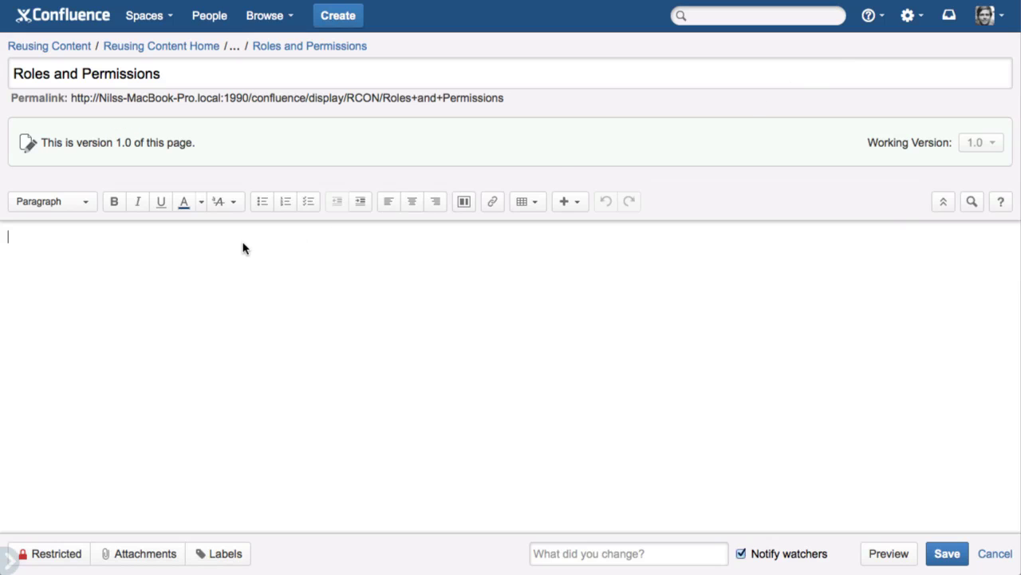
Step: Insert an Includeplus macro that includes _Roles from _InclusionsLibrary, and save the Roles and Permissions page
text({ inclu)
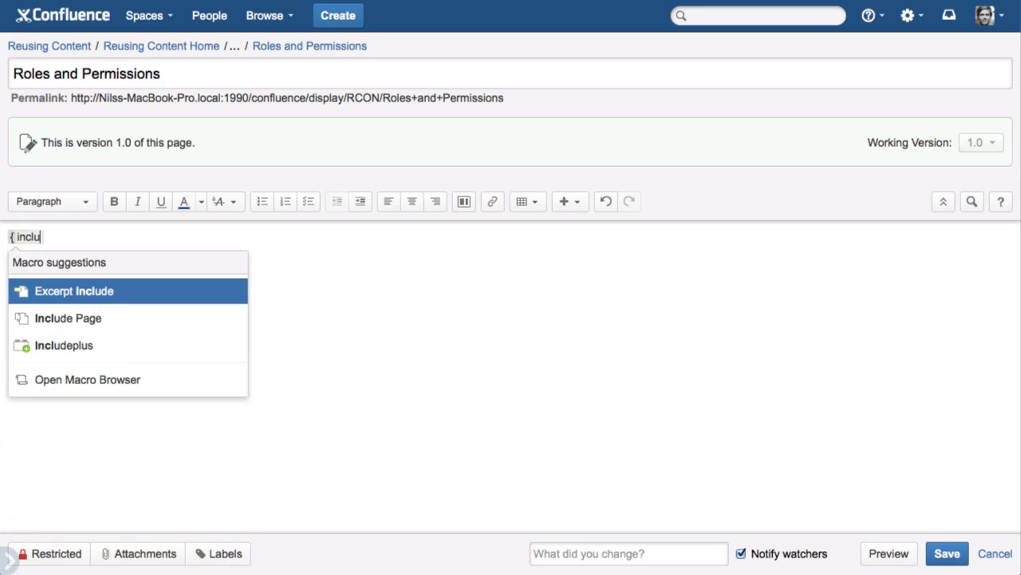
text(deplus)
key(Return)
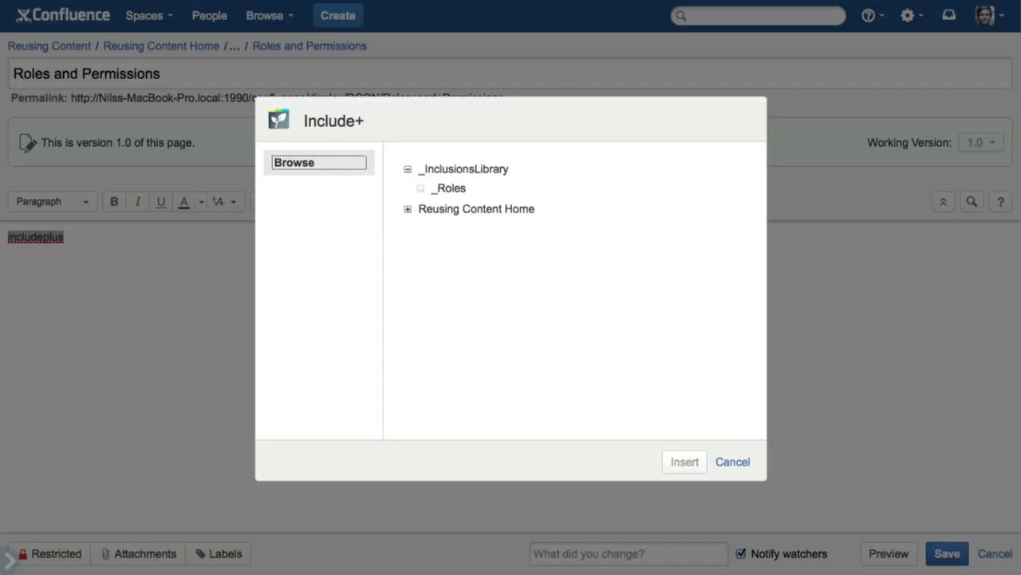
click(449, 188)
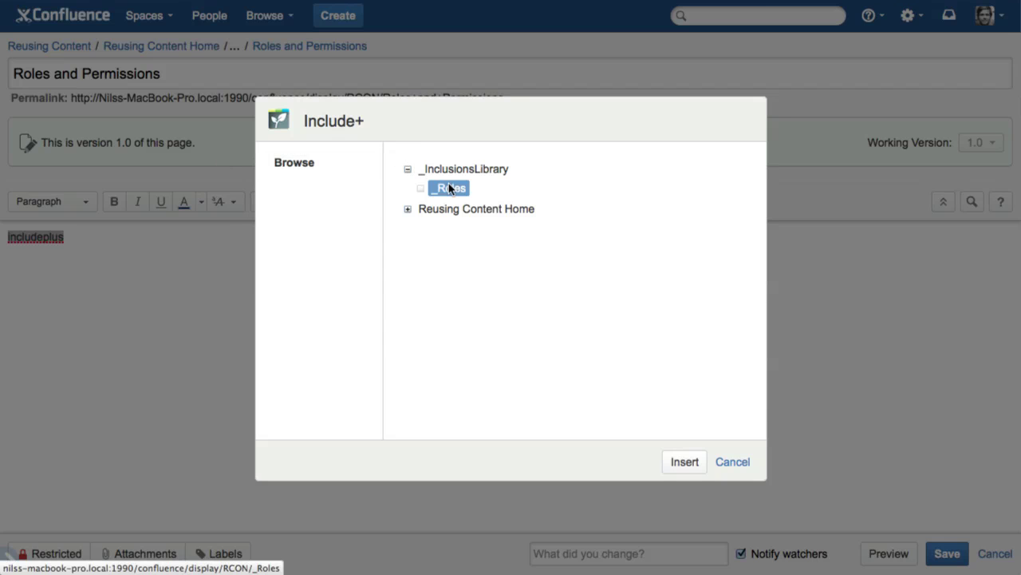
click(685, 462)
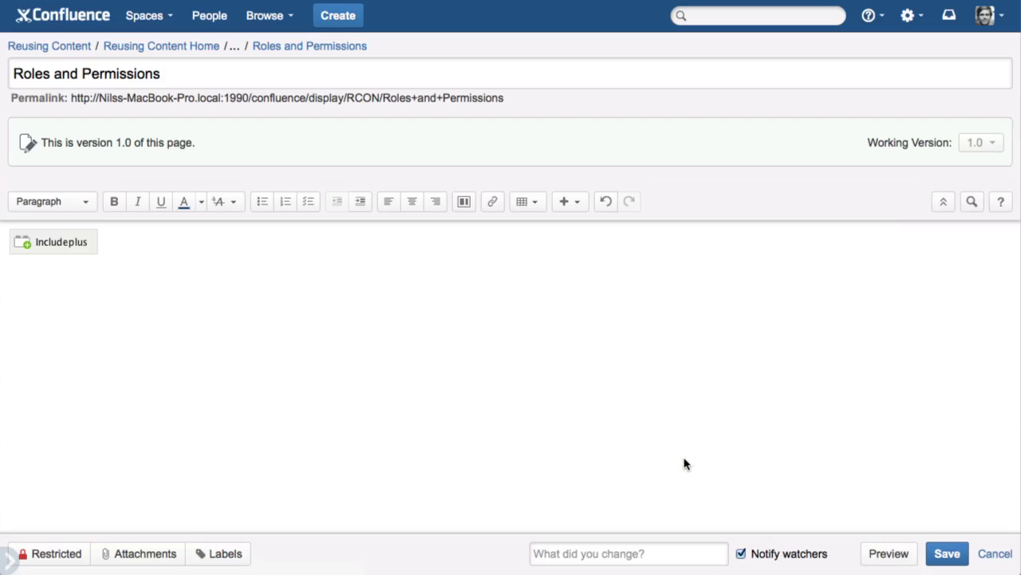
click(943, 557)
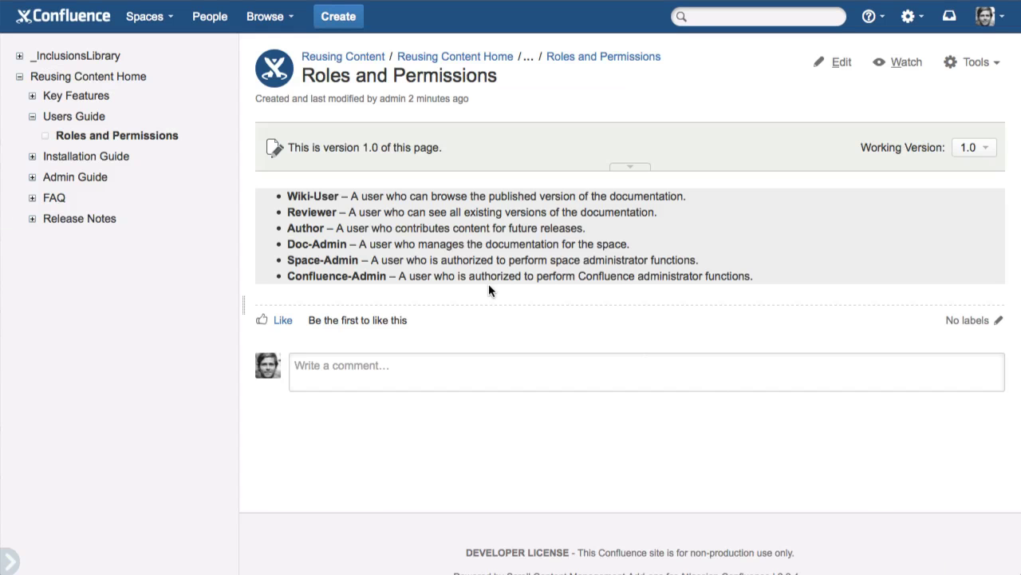
Step: Follow the included content to its source page _Roles and show that page's include information
mouse_move(353, 244)
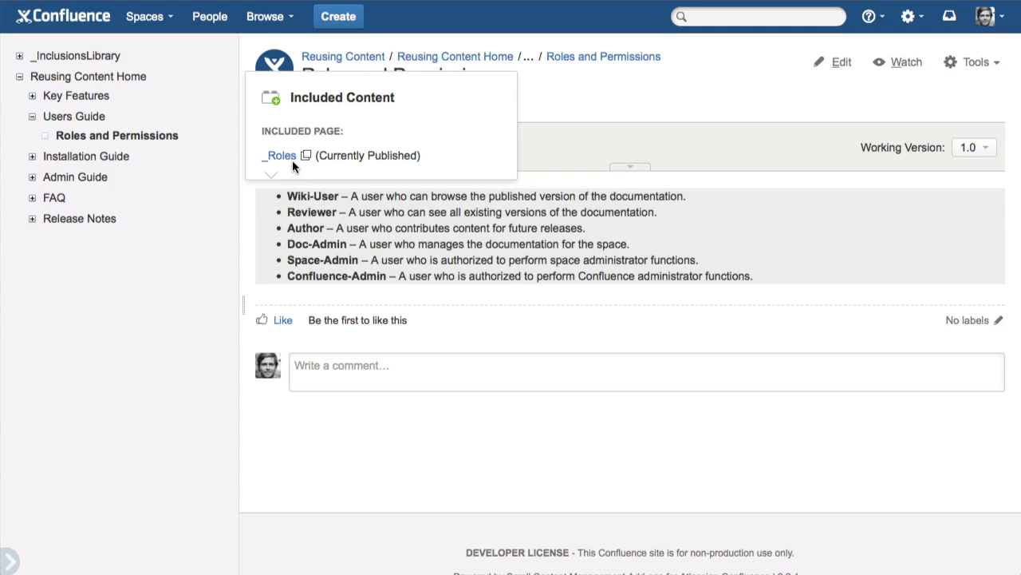
click(290, 155)
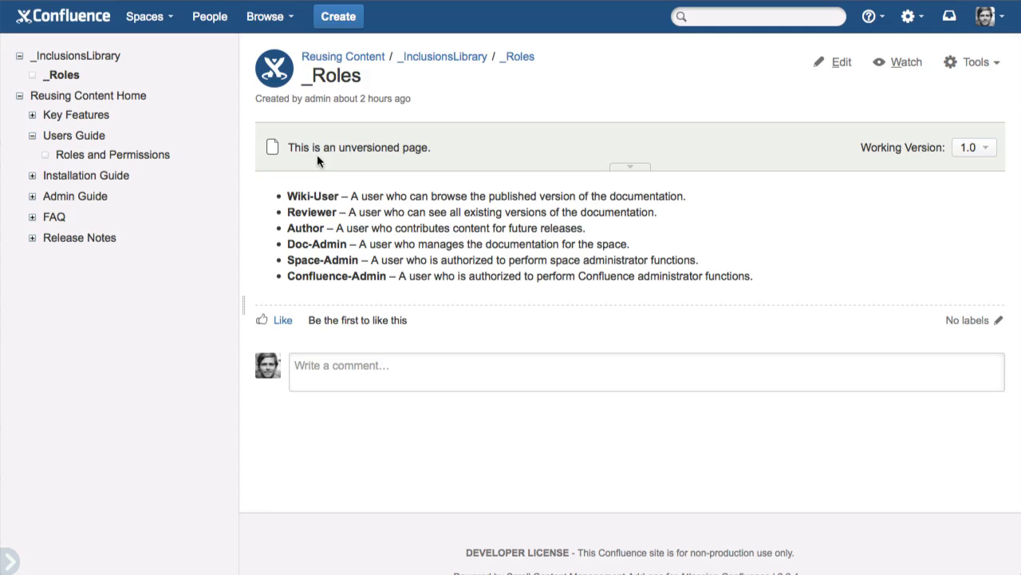
click(468, 149)
click(407, 177)
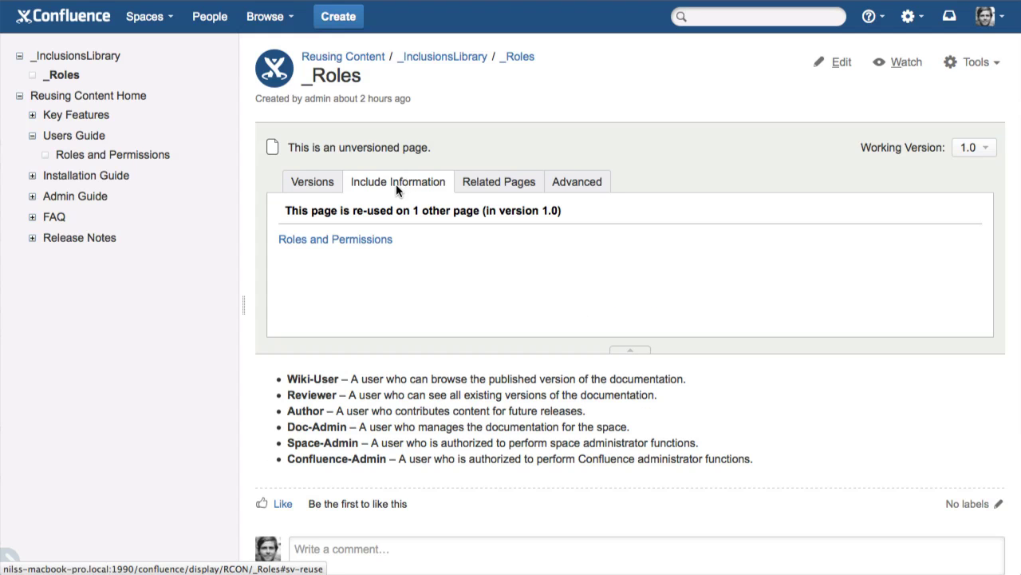
Step: Open Roles and Permissions from the list of pages reusing _Roles and display the details of its included content
click(352, 239)
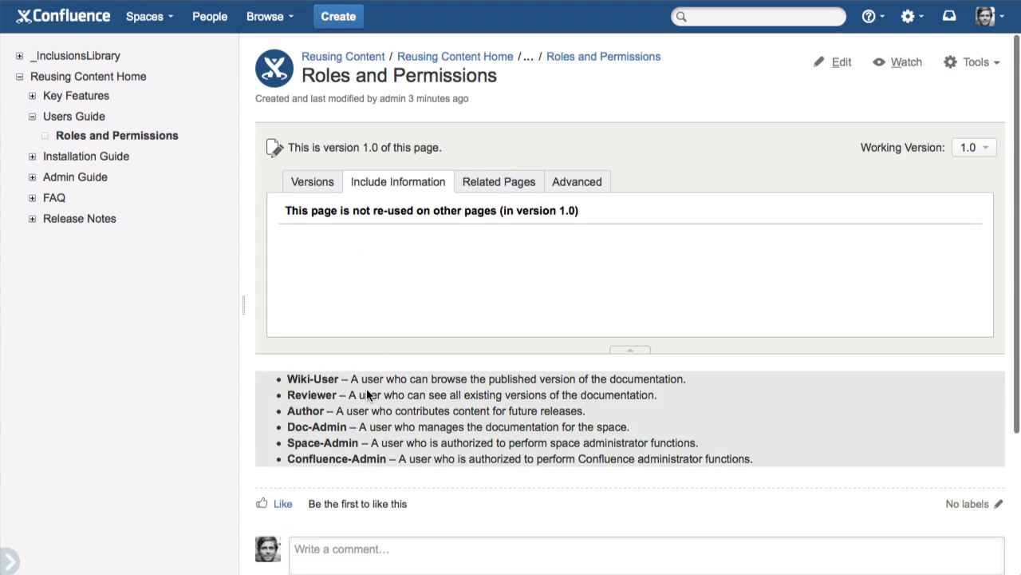
mouse_move(367, 395)
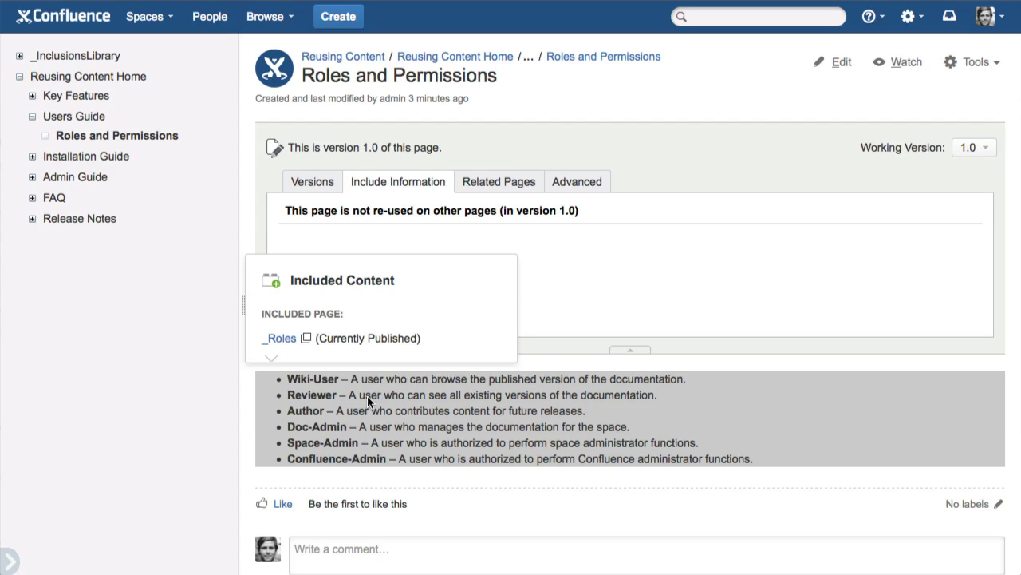